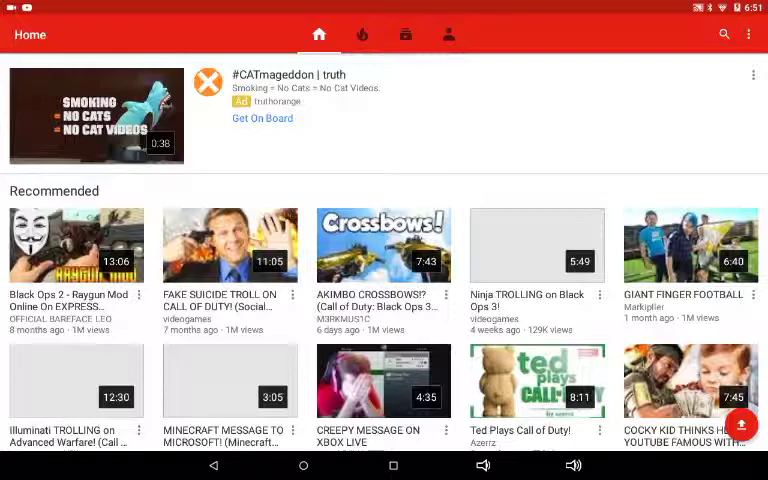
Search YouTube for 'omgitsdatgamer'.
{"action": "left_click", "coordinate": [724, 34]}
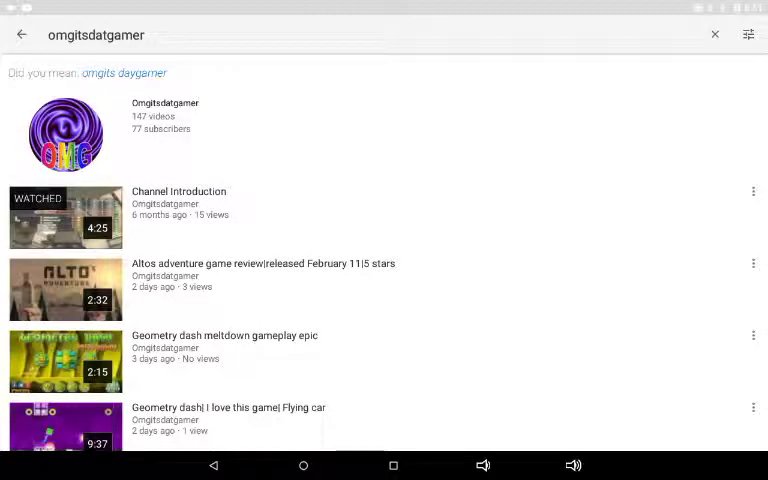
Play the ILLUMINATI CONFIRMED video with its comments, then return to the home screen.
{"action": "left_click", "coordinate": [96, 34]}
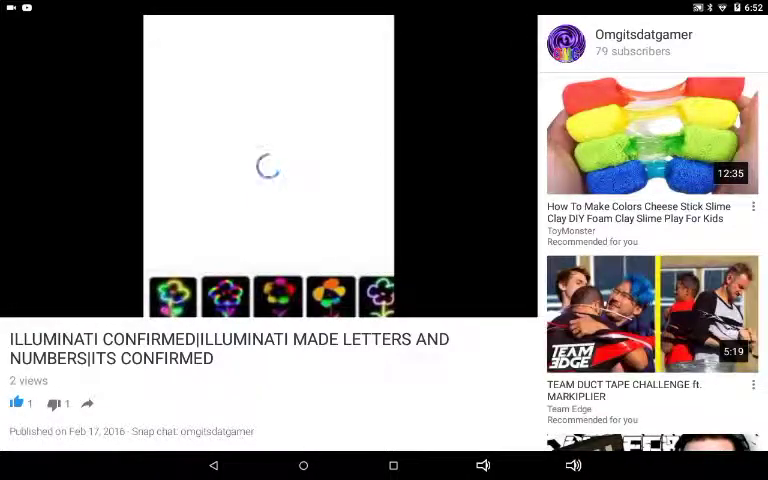
{"action": "scroll", "coordinate": [652, 240], "scroll_direction": "down", "scroll_amount": 5}
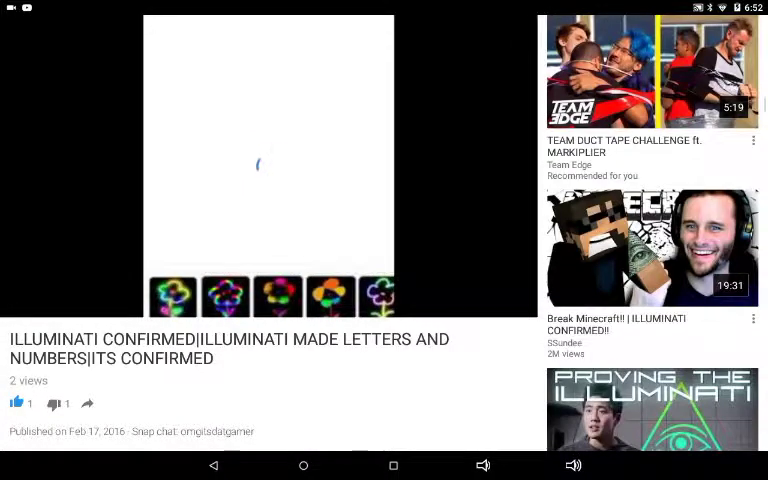
{"action": "scroll", "coordinate": [652, 240], "scroll_direction": "down", "scroll_amount": 3}
{"action": "scroll", "coordinate": [652, 240], "scroll_direction": "down", "scroll_amount": 3}
{"action": "scroll", "coordinate": [652, 240], "scroll_direction": "down", "scroll_amount": 3}
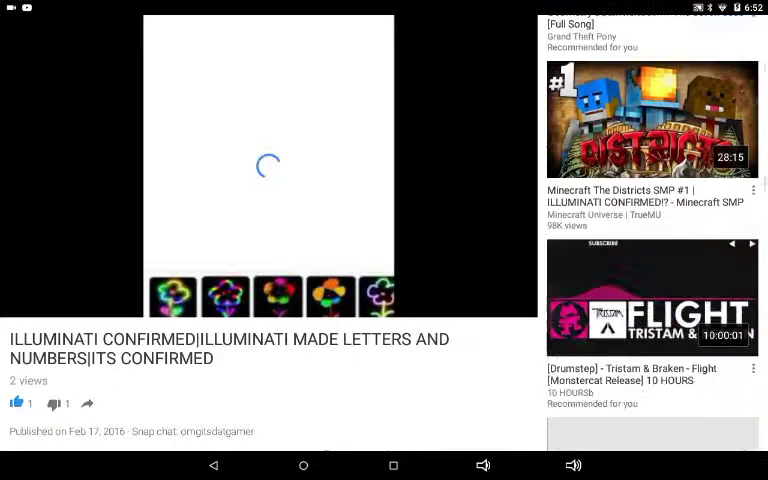
{"action": "scroll", "coordinate": [652, 240], "scroll_direction": "down", "scroll_amount": 3}
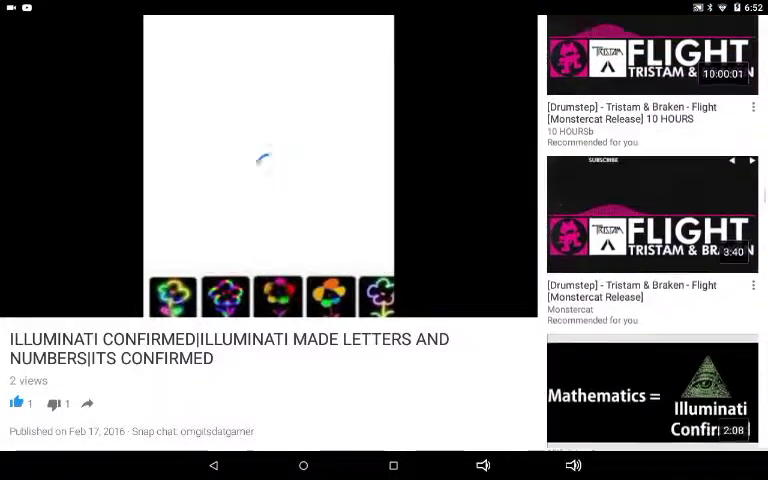
{"action": "scroll", "coordinate": [652, 240], "scroll_direction": "down", "scroll_amount": 3}
{"action": "scroll", "coordinate": [652, 240], "scroll_direction": "down", "scroll_amount": 2}
{"action": "scroll", "coordinate": [652, 240], "scroll_direction": "down", "scroll_amount": 3}
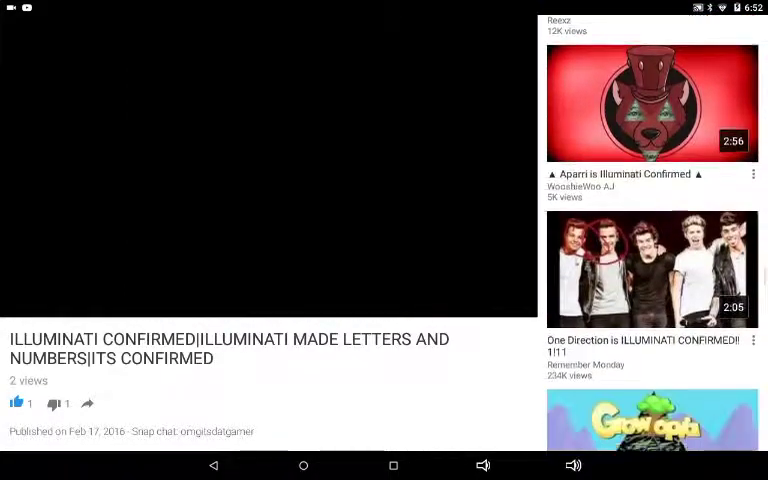
{"action": "scroll", "coordinate": [652, 240], "scroll_direction": "down", "scroll_amount": 4}
{"action": "scroll", "coordinate": [652, 240], "scroll_direction": "down", "scroll_amount": 1}
{"action": "left_click", "coordinate": [268, 160]}
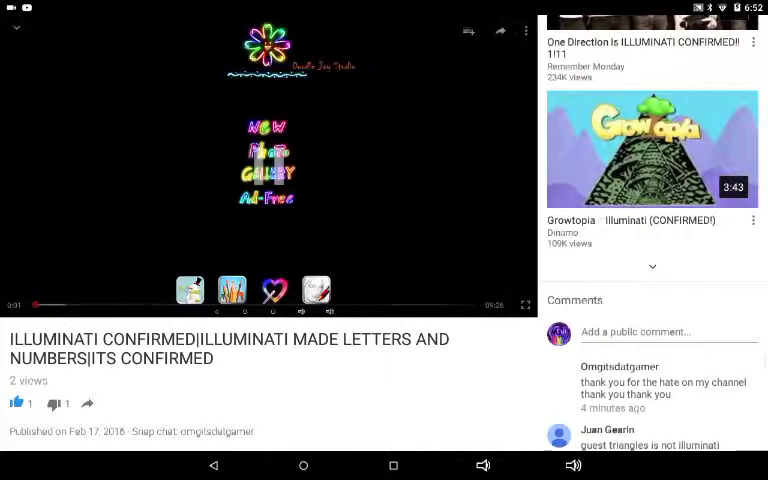
{"action": "scroll", "coordinate": [652, 240], "scroll_direction": "down", "scroll_amount": 2}
{"action": "scroll", "coordinate": [652, 240], "scroll_direction": "up", "scroll_amount": 2}
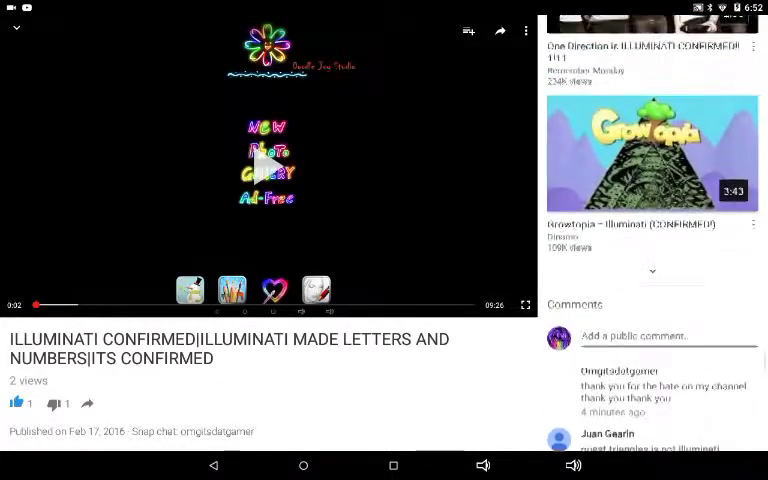
{"action": "scroll", "coordinate": [652, 240], "scroll_direction": "down", "scroll_amount": 1}
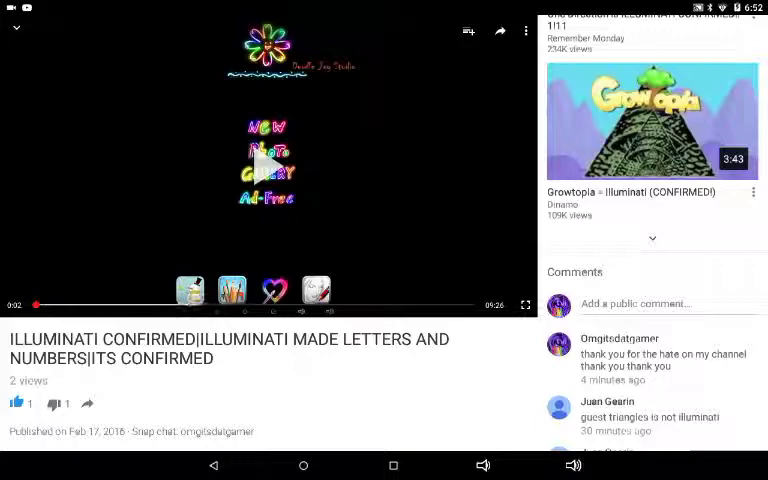
{"action": "left_click", "coordinate": [303, 465]}
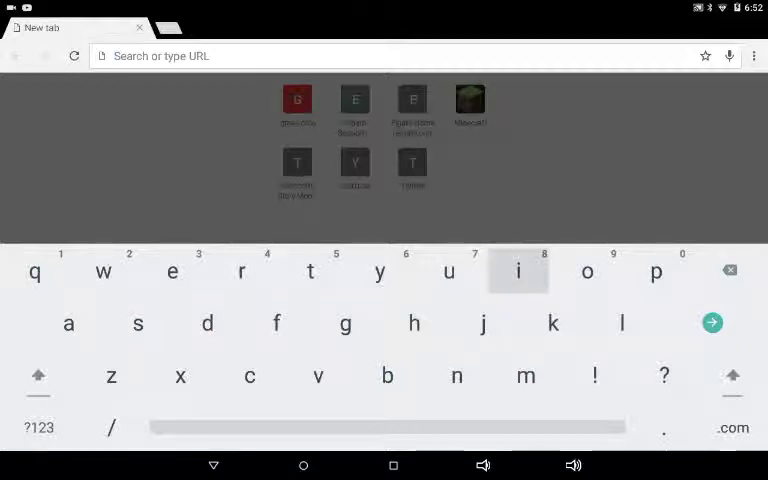
{"action": "type", "text": "illumi"}
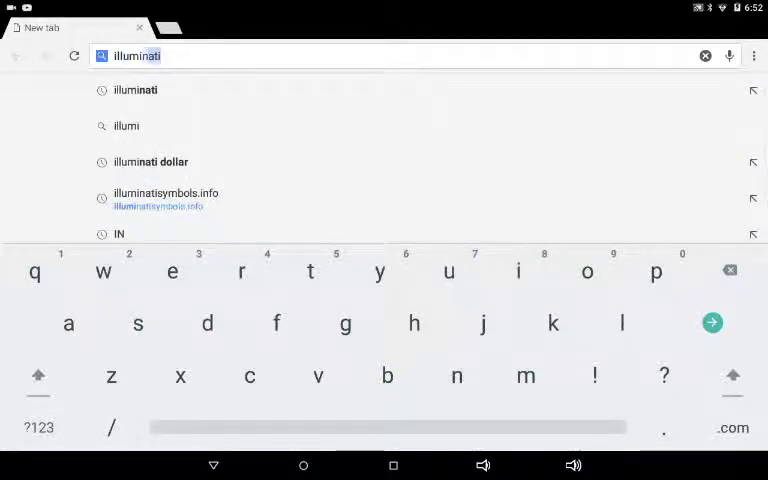
{"action": "type", "text": "nati"}
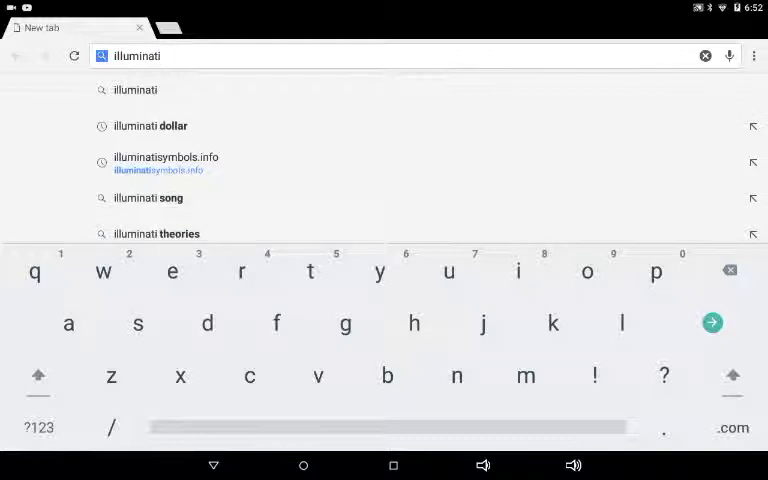
Search Google in Chrome for 'illuminati'.
{"action": "key", "text": "Return"}
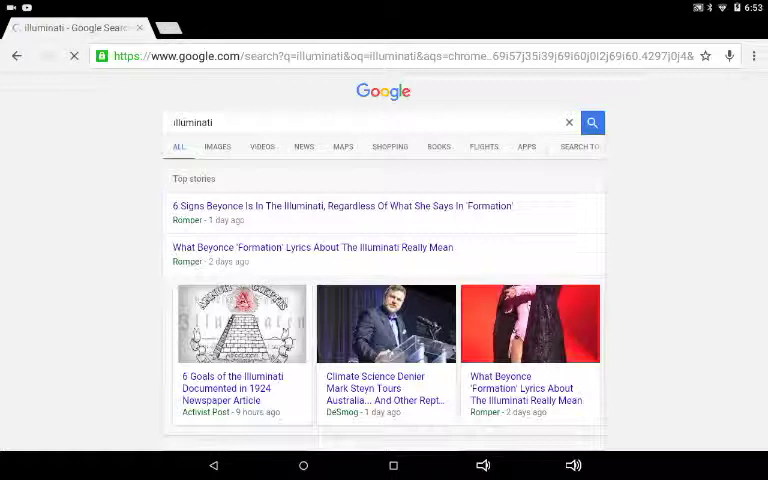
Switch the illuminati results to image results.
{"action": "left_click", "coordinate": [217, 146]}
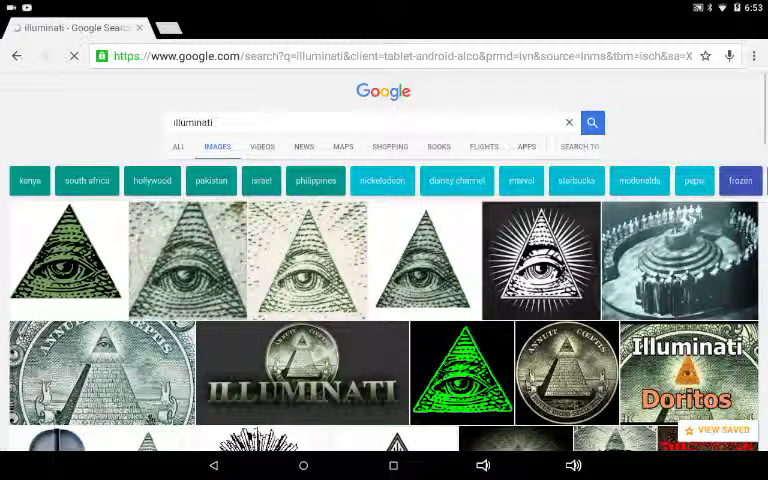
{"action": "scroll", "coordinate": [384, 300], "scroll_direction": "down", "scroll_amount": 5}
{"action": "scroll", "coordinate": [384, 300], "scroll_direction": "up", "scroll_amount": 2}
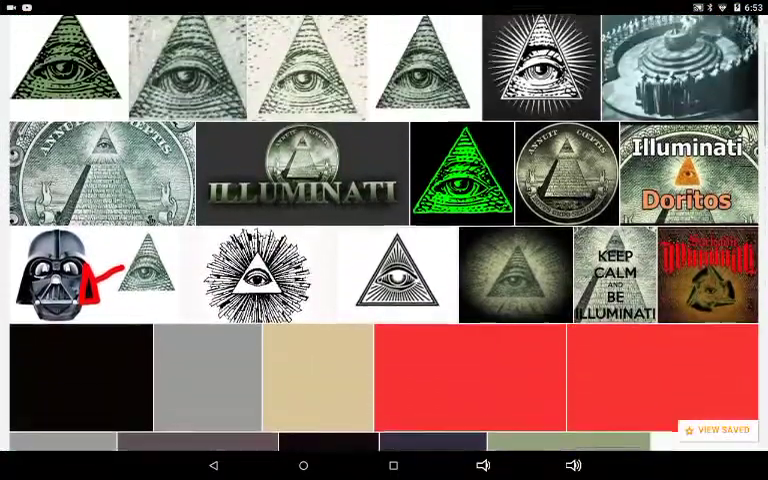
{"action": "scroll", "coordinate": [384, 240], "scroll_direction": "up", "scroll_amount": 1}
{"action": "scroll", "coordinate": [384, 240], "scroll_direction": "up", "scroll_amount": 2}
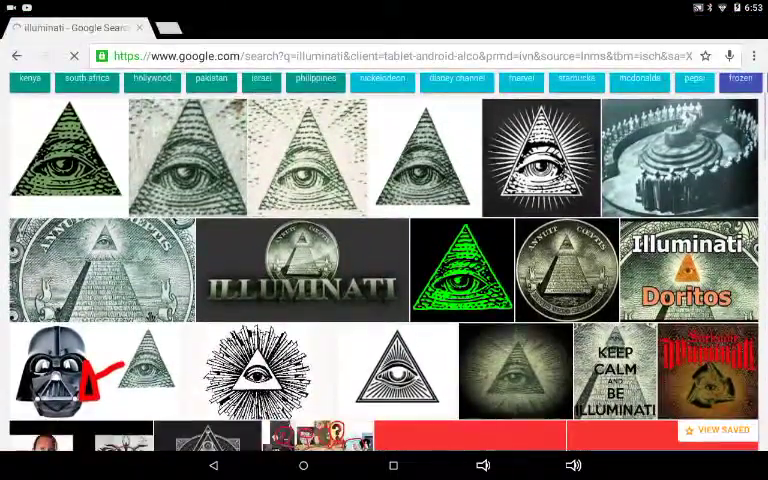
{"action": "scroll", "coordinate": [384, 260], "scroll_direction": "down", "scroll_amount": 4}
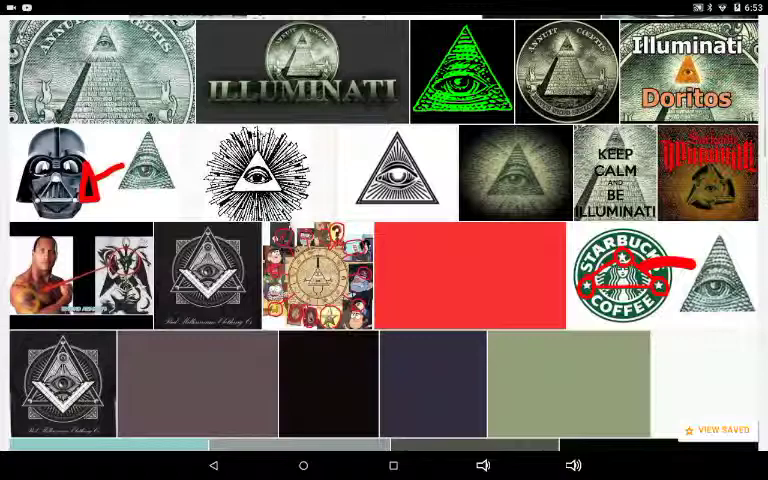
{"action": "scroll", "coordinate": [384, 240], "scroll_direction": "down", "scroll_amount": 2}
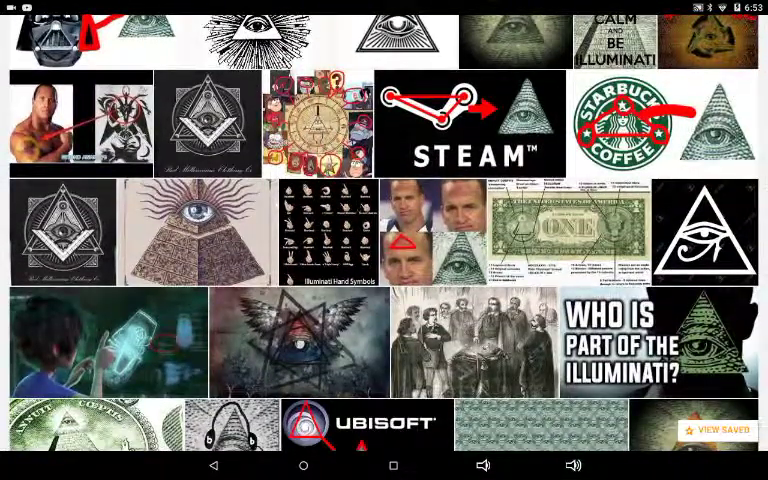
{"action": "scroll", "coordinate": [384, 240], "scroll_direction": "down", "scroll_amount": 4}
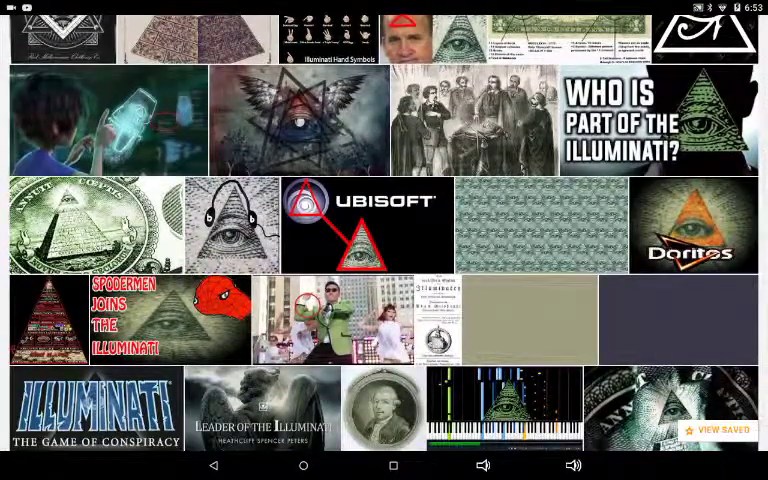
{"action": "scroll", "coordinate": [384, 240], "scroll_direction": "down", "scroll_amount": 3}
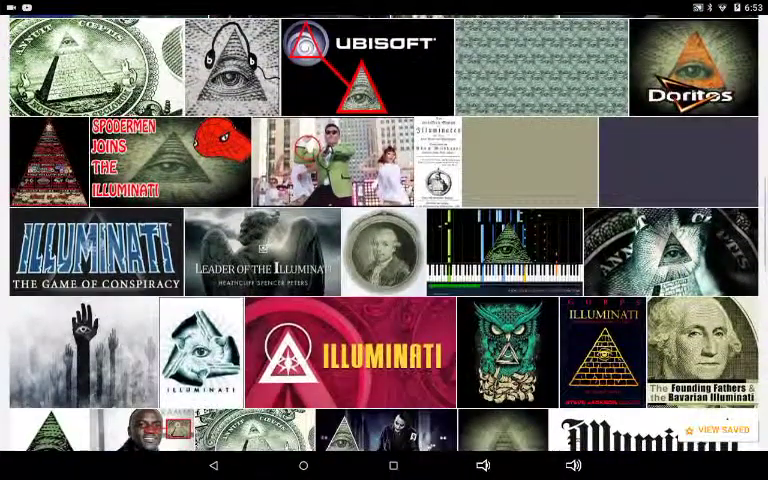
{"action": "scroll", "coordinate": [384, 240], "scroll_direction": "up", "scroll_amount": 1}
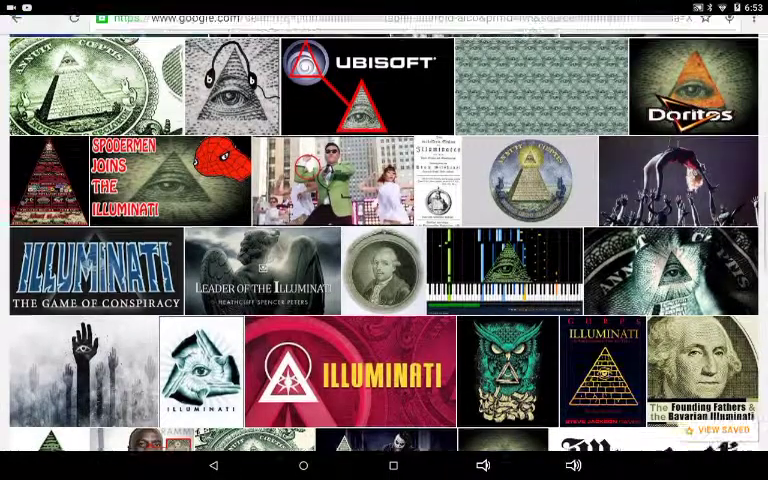
{"action": "scroll", "coordinate": [384, 240], "scroll_direction": "up", "scroll_amount": 5}
Pull down the notification shade, then go back to YouTube's free PS3 games video.
{"action": "left_click_drag", "start_coordinate": [384, 2], "coordinate": [384, 200]}
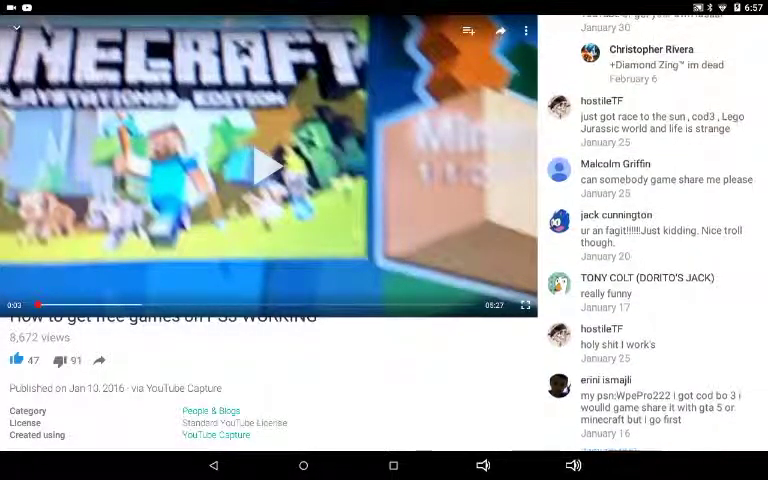
{"action": "scroll", "coordinate": [652, 230], "scroll_direction": "up", "scroll_amount": 10}
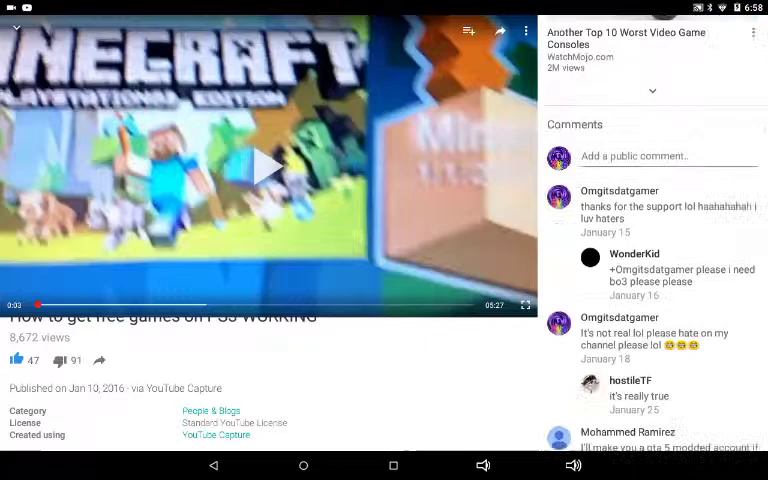
{"action": "scroll", "coordinate": [652, 230], "scroll_direction": "down", "scroll_amount": 5}
{"action": "scroll", "coordinate": [652, 230], "scroll_direction": "up", "scroll_amount": 3}
{"action": "scroll", "coordinate": [652, 230], "scroll_direction": "down", "scroll_amount": 2}
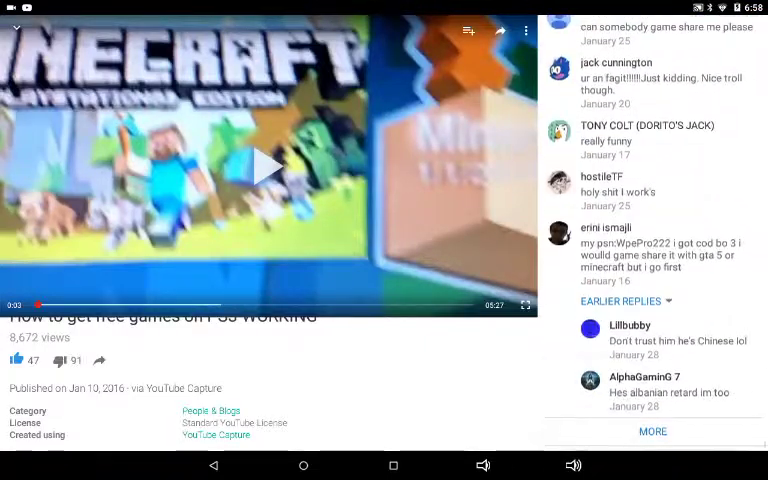
{"action": "scroll", "coordinate": [652, 230], "scroll_direction": "up", "scroll_amount": 10}
{"action": "scroll", "coordinate": [652, 230], "scroll_direction": "up", "scroll_amount": 2}
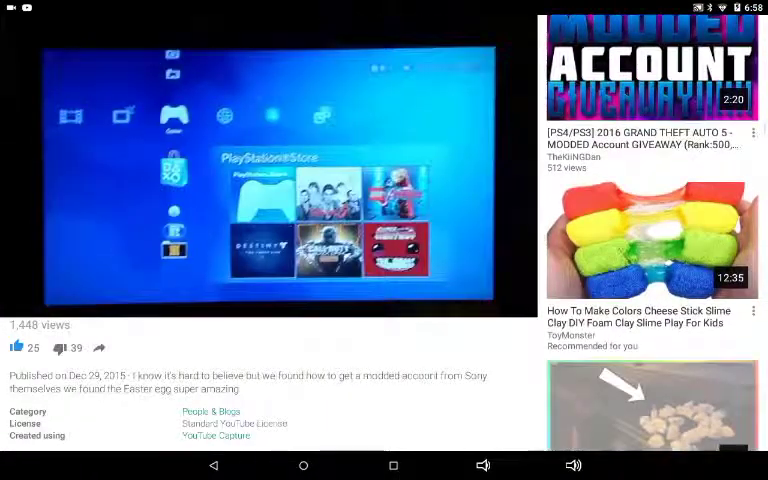
{"action": "scroll", "coordinate": [652, 240], "scroll_direction": "down", "scroll_amount": 2}
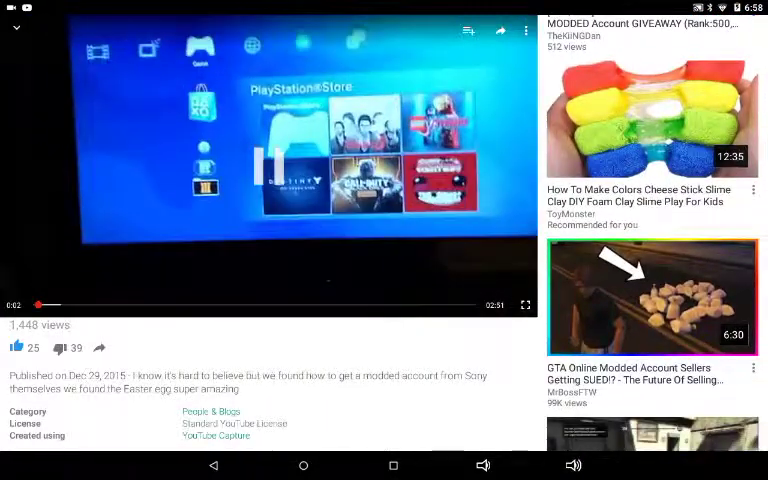
{"action": "scroll", "coordinate": [652, 240], "scroll_direction": "down", "scroll_amount": 3}
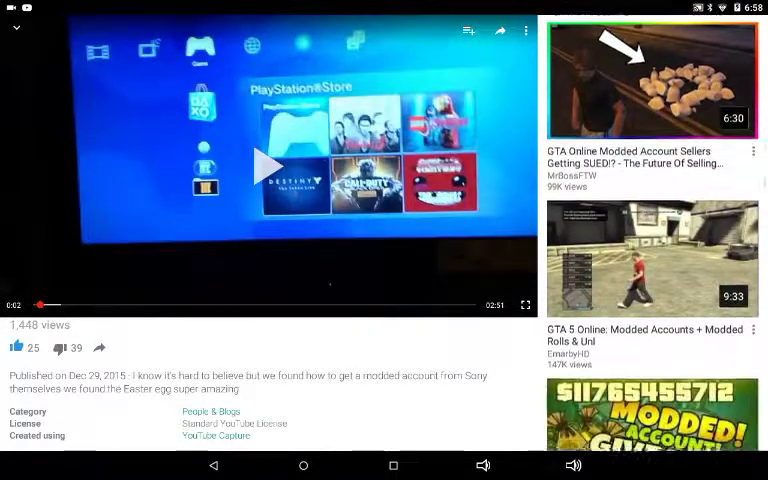
{"action": "scroll", "coordinate": [652, 240], "scroll_direction": "down", "scroll_amount": 2}
{"action": "scroll", "coordinate": [652, 240], "scroll_direction": "down", "scroll_amount": 2}
{"action": "scroll", "coordinate": [652, 240], "scroll_direction": "down", "scroll_amount": 3}
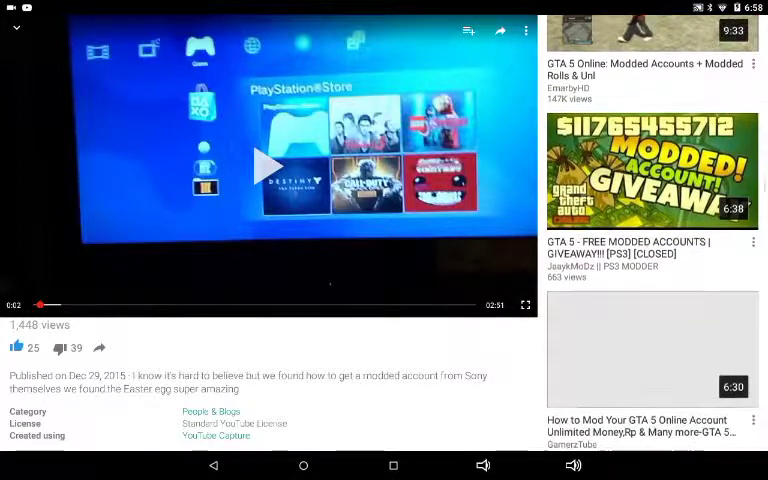
{"action": "scroll", "coordinate": [652, 240], "scroll_direction": "down", "scroll_amount": 3}
{"action": "scroll", "coordinate": [652, 240], "scroll_direction": "down", "scroll_amount": 1}
{"action": "scroll", "coordinate": [652, 240], "scroll_direction": "down", "scroll_amount": 5}
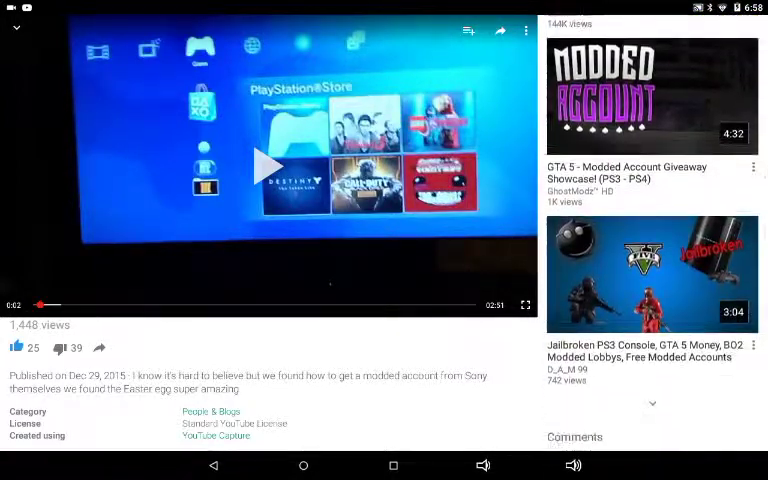
{"action": "scroll", "coordinate": [652, 240], "scroll_direction": "down", "scroll_amount": 5}
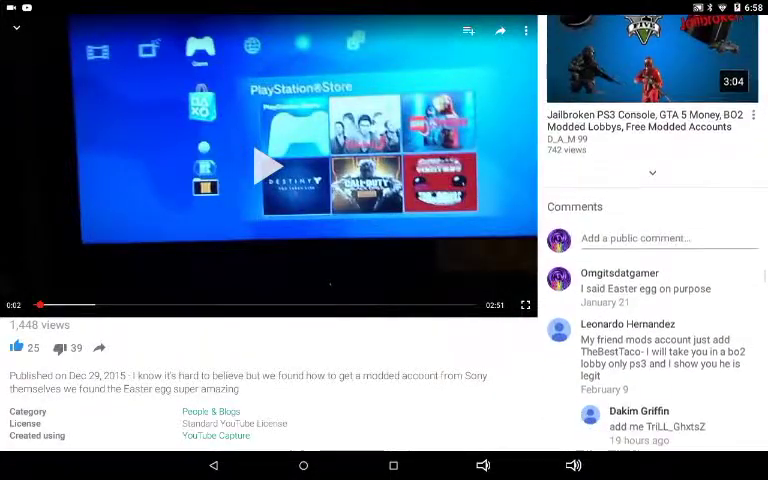
{"action": "scroll", "coordinate": [652, 240], "scroll_direction": "down", "scroll_amount": 1}
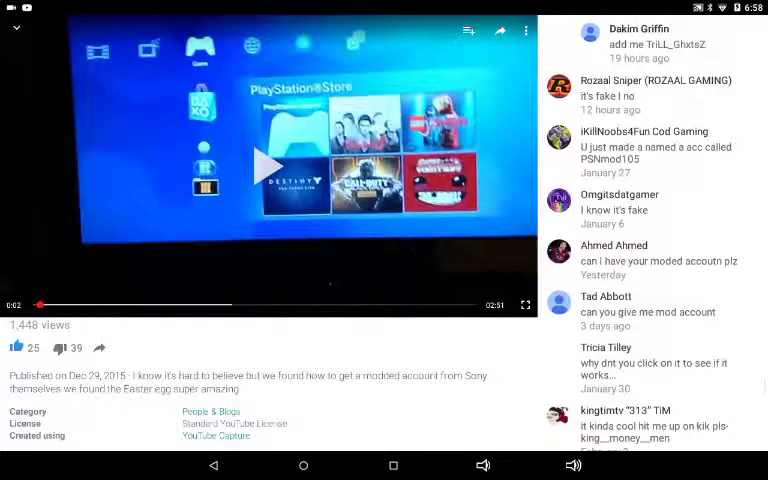
{"action": "scroll", "coordinate": [652, 230], "scroll_direction": "down", "scroll_amount": 5}
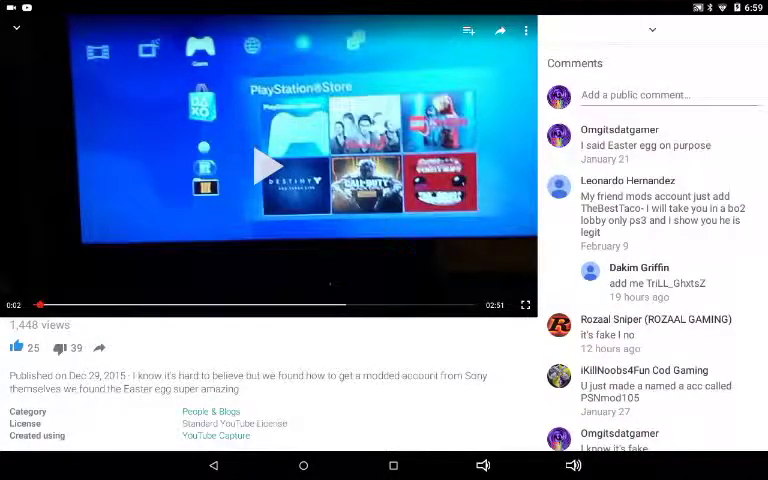
{"action": "scroll", "coordinate": [652, 240], "scroll_direction": "up", "scroll_amount": 1}
{"action": "scroll", "coordinate": [652, 240], "scroll_direction": "down", "scroll_amount": 1}
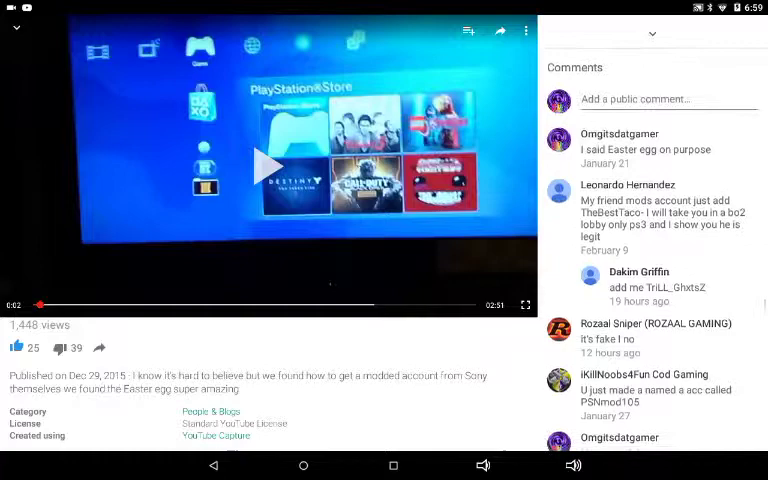
{"action": "scroll", "coordinate": [652, 240], "scroll_direction": "down", "scroll_amount": 3}
{"action": "scroll", "coordinate": [652, 240], "scroll_direction": "down", "scroll_amount": 1}
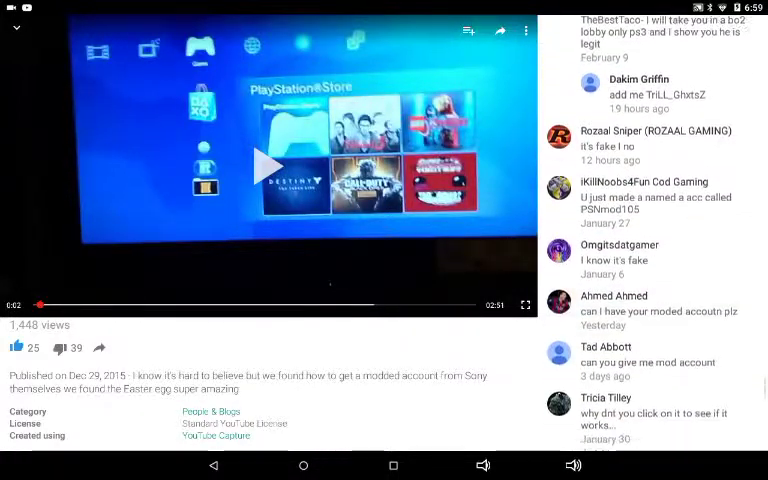
{"action": "scroll", "coordinate": [652, 240], "scroll_direction": "down", "scroll_amount": 2}
{"action": "scroll", "coordinate": [652, 240], "scroll_direction": "down", "scroll_amount": 2}
{"action": "scroll", "coordinate": [652, 240], "scroll_direction": "down", "scroll_amount": 2}
{"action": "scroll", "coordinate": [652, 240], "scroll_direction": "up", "scroll_amount": 3}
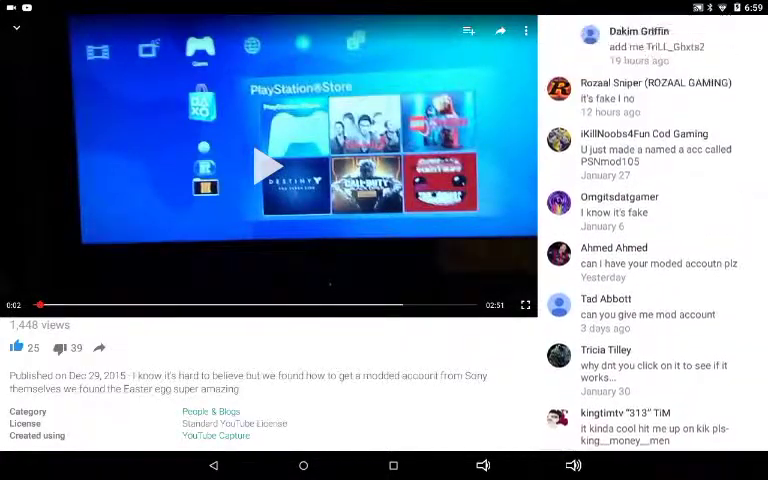
{"action": "scroll", "coordinate": [652, 240], "scroll_direction": "up", "scroll_amount": 1}
{"action": "scroll", "coordinate": [652, 240], "scroll_direction": "up", "scroll_amount": 1}
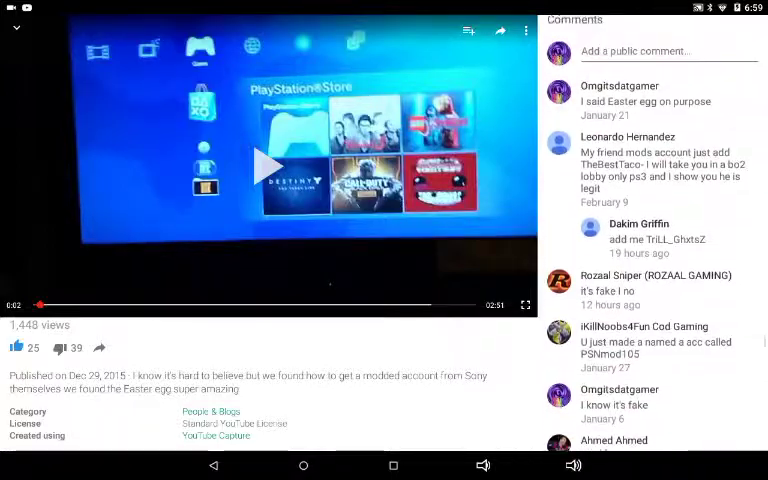
{"action": "scroll", "coordinate": [652, 240], "scroll_direction": "up", "scroll_amount": 3}
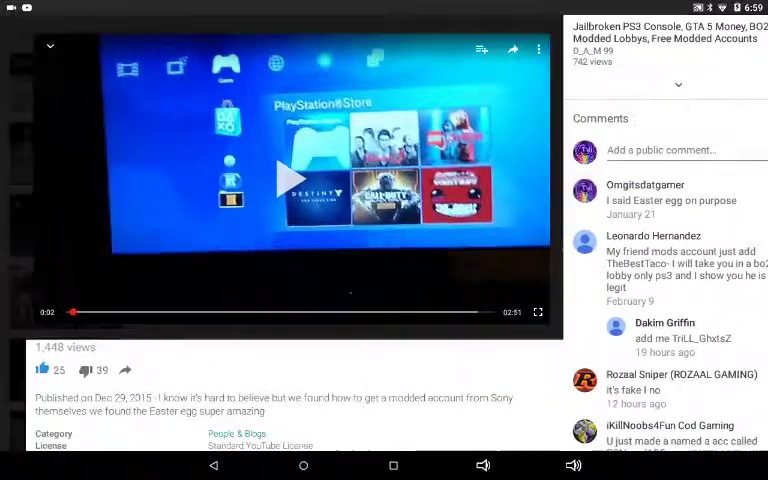
Collapse the modded-account video into the mini-player and dismiss it.
{"action": "left_click_drag", "start_coordinate": [290, 150], "coordinate": [290, 400]}
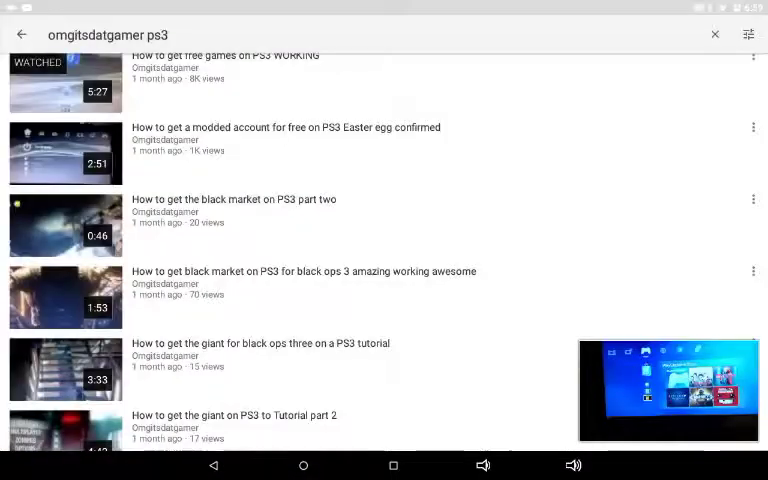
{"action": "left_click_drag", "start_coordinate": [670, 390], "coordinate": [760, 390]}
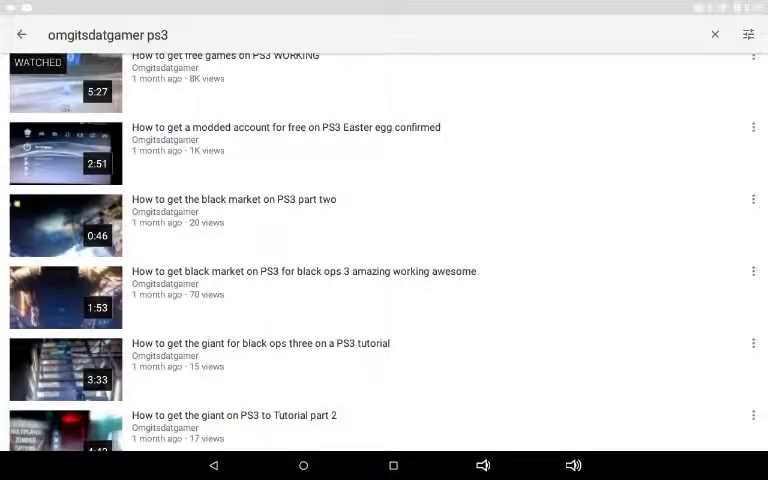
{"action": "scroll", "coordinate": [384, 250], "scroll_direction": "down", "scroll_amount": 2}
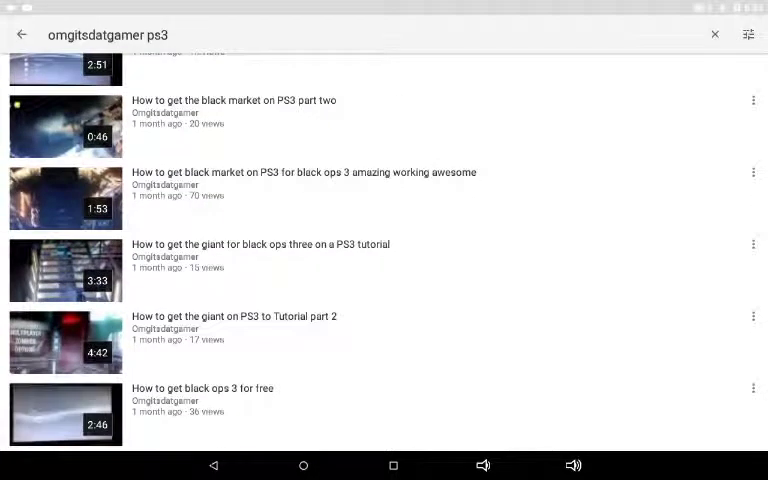
{"action": "scroll", "coordinate": [384, 250], "scroll_direction": "down", "scroll_amount": 1}
{"action": "scroll", "coordinate": [384, 250], "scroll_direction": "down", "scroll_amount": 2}
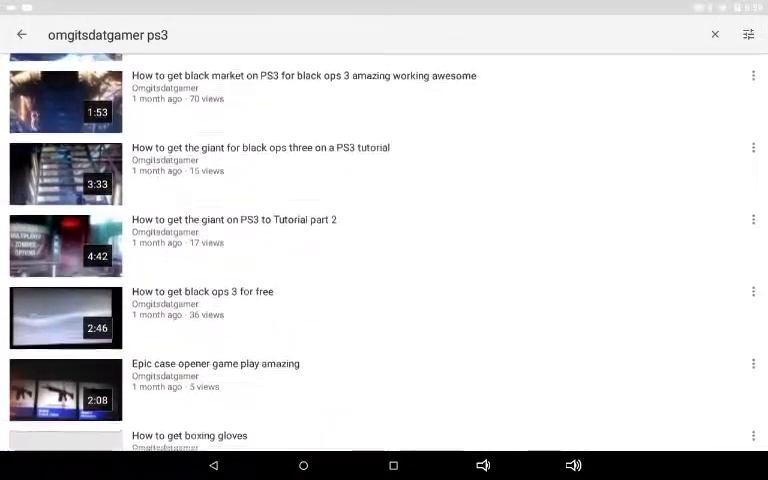
{"action": "scroll", "coordinate": [384, 250], "scroll_direction": "down", "scroll_amount": 2}
{"action": "scroll", "coordinate": [384, 250], "scroll_direction": "down", "scroll_amount": 2}
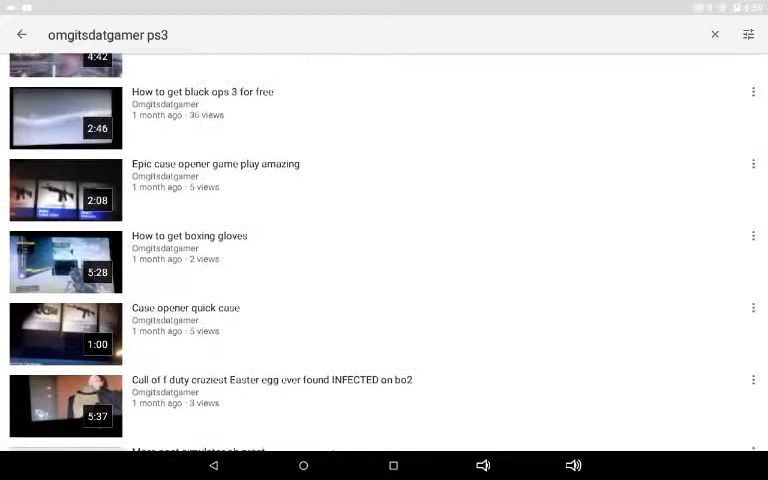
{"action": "scroll", "coordinate": [384, 250], "scroll_direction": "down", "scroll_amount": 2}
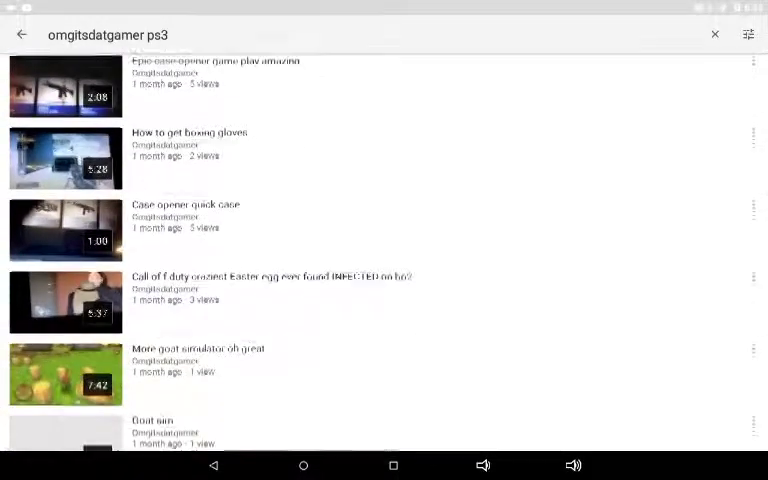
{"action": "scroll", "coordinate": [384, 250], "scroll_direction": "down", "scroll_amount": 2}
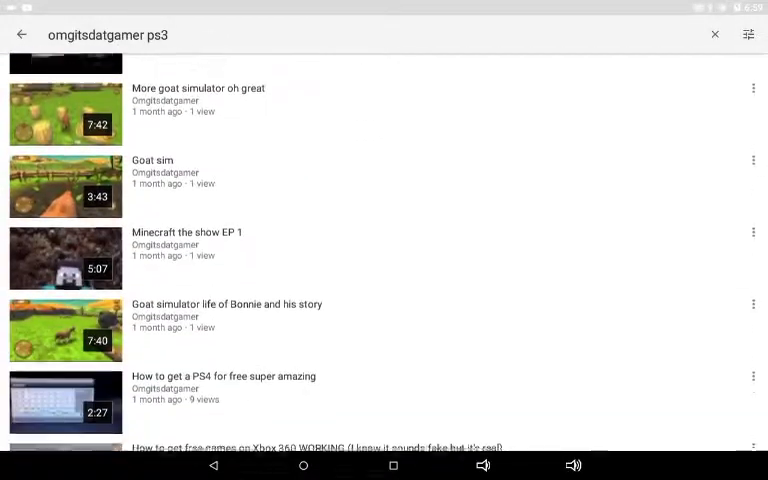
{"action": "scroll", "coordinate": [384, 250], "scroll_direction": "down", "scroll_amount": 2}
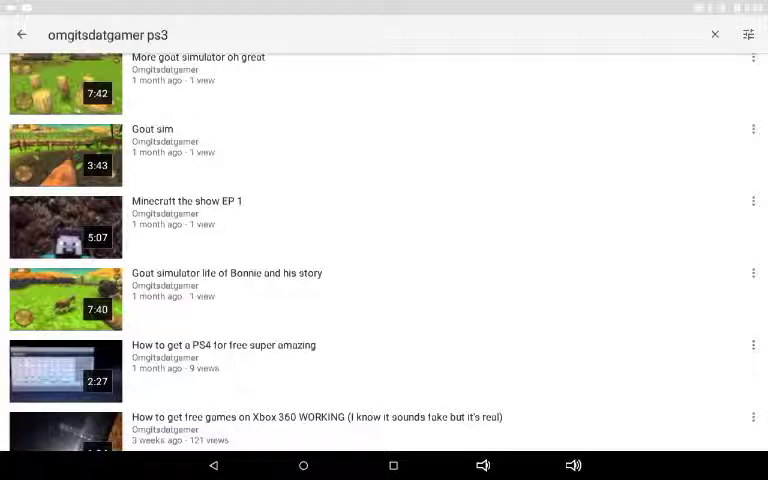
{"action": "scroll", "coordinate": [384, 250], "scroll_direction": "down", "scroll_amount": 2}
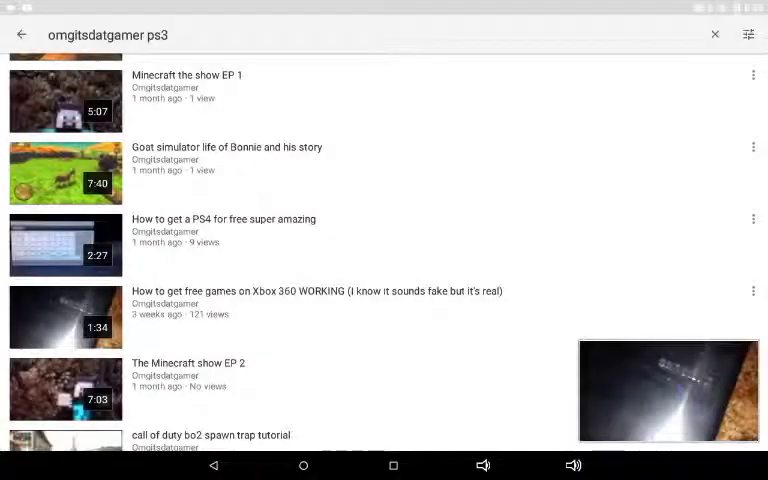
Restore the minimized video, then swipe it away entirely.
{"action": "left_click", "coordinate": [666, 390]}
{"action": "mouse_move", "coordinate": [268, 160]}
{"action": "left_mouse_down"}
{"action": "mouse_move", "coordinate": [650, 390]}
{"action": "mouse_move", "coordinate": [430, 390]}
{"action": "left_mouse_up"}
{"action": "scroll", "coordinate": [384, 250], "scroll_direction": "down", "scroll_amount": 2}
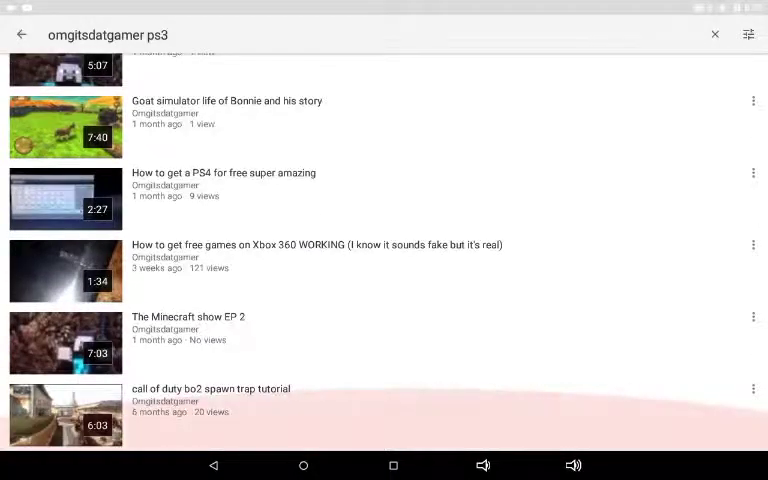
{"action": "scroll", "coordinate": [384, 250], "scroll_direction": "down", "scroll_amount": 5}
{"action": "scroll", "coordinate": [384, 250], "scroll_direction": "up", "scroll_amount": 2}
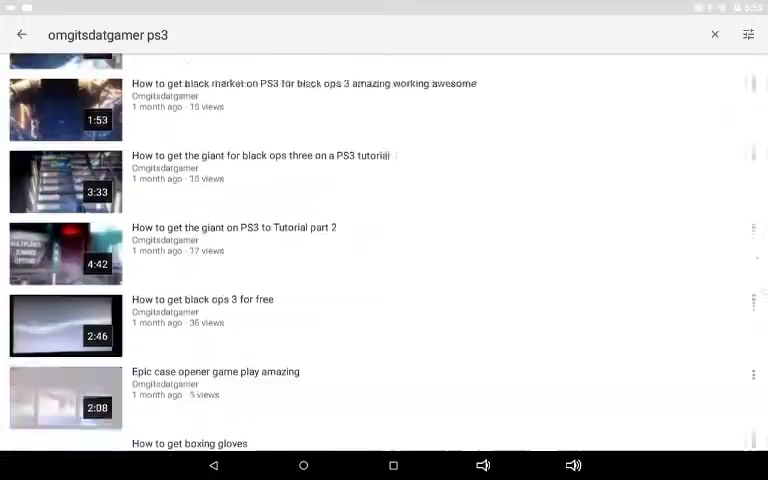
{"action": "scroll", "coordinate": [384, 250], "scroll_direction": "down", "scroll_amount": 5}
{"action": "scroll", "coordinate": [384, 250], "scroll_direction": "up", "scroll_amount": 5}
{"action": "scroll", "coordinate": [384, 250], "scroll_direction": "down", "scroll_amount": 4}
{"action": "scroll", "coordinate": [384, 250], "scroll_direction": "down", "scroll_amount": 5}
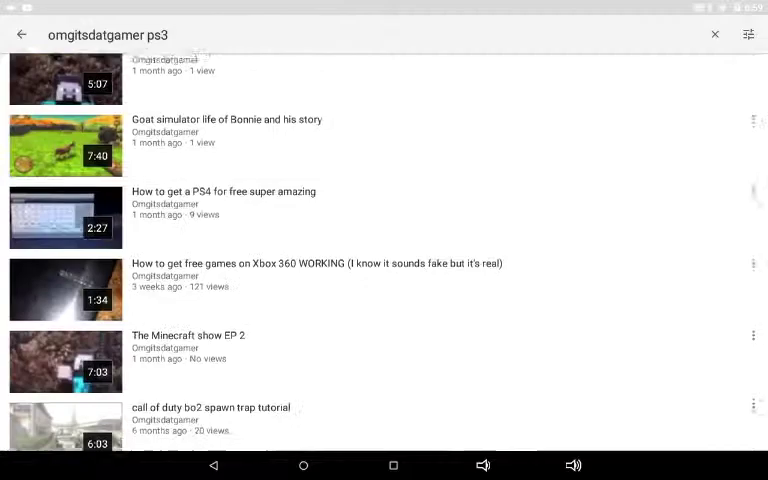
{"action": "left_click_drag", "start_coordinate": [384, 5], "coordinate": [384, 180]}
{"action": "left_click_drag", "start_coordinate": [384, 60], "coordinate": [384, 300]}
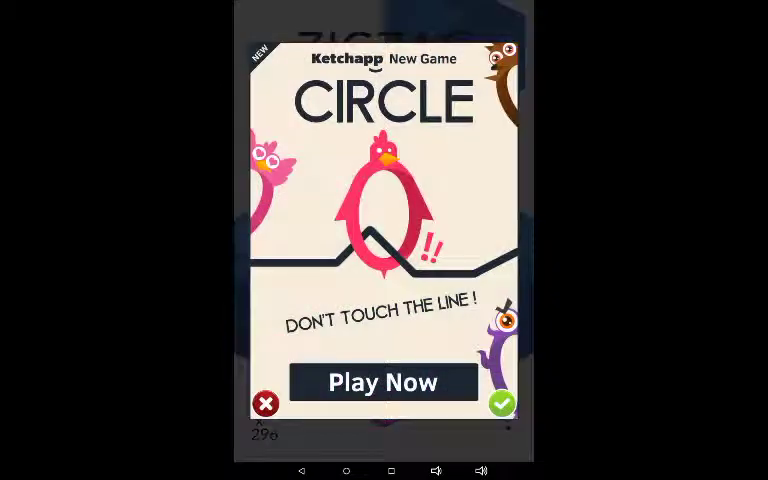
Dismiss the Circle ad and prompt, then play a ZigZag run ending at 17.
{"action": "left_click", "coordinate": [265, 403]}
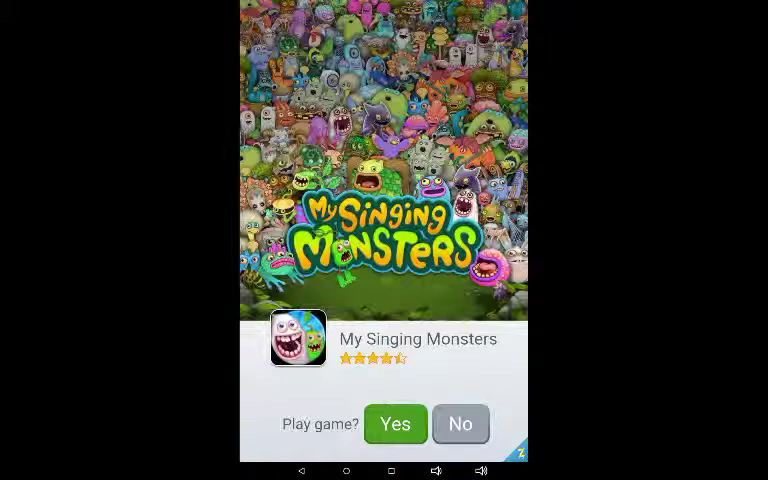
{"action": "left_click", "coordinate": [460, 424]}
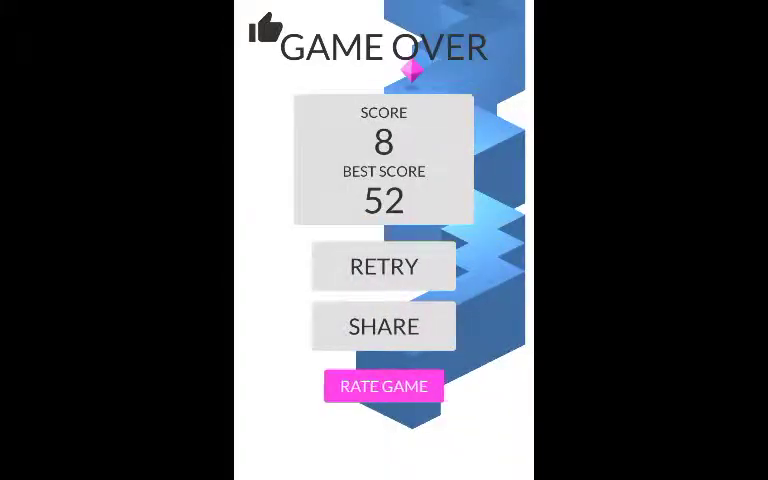
{"action": "left_click", "coordinate": [384, 266]}
{"action": "left_click", "coordinate": [384, 300]}
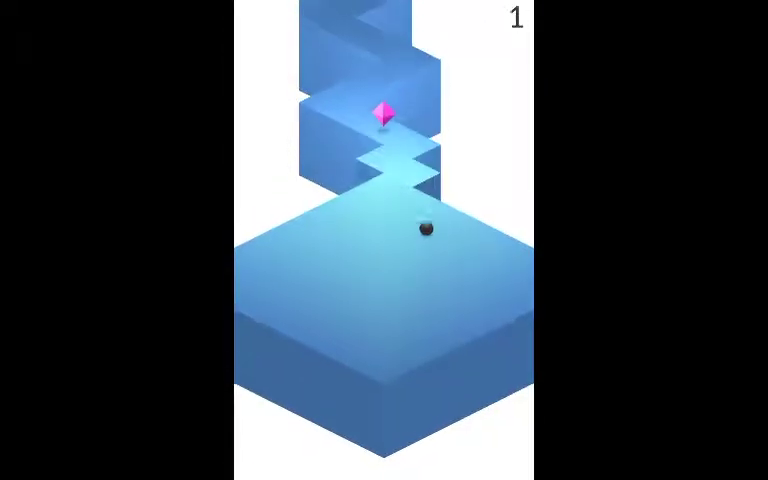
{"action": "left_click", "coordinate": [384, 300]}
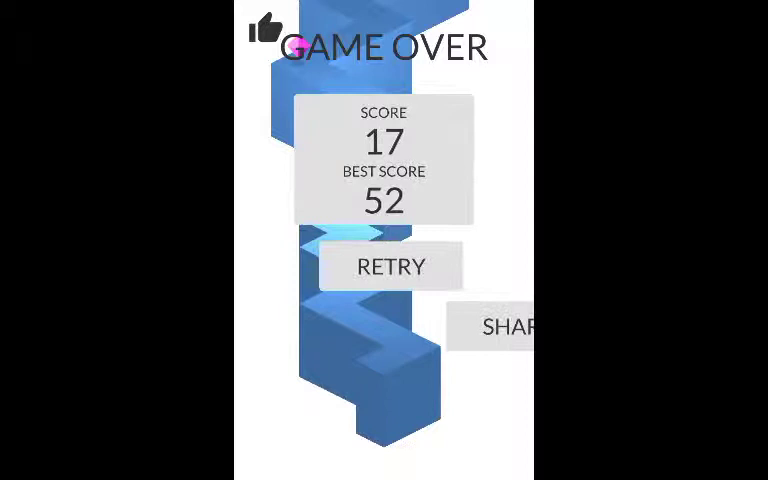
Retry and play a ZigZag run that ends at 10.
{"action": "left_click", "coordinate": [384, 266]}
{"action": "left_click", "coordinate": [384, 300]}
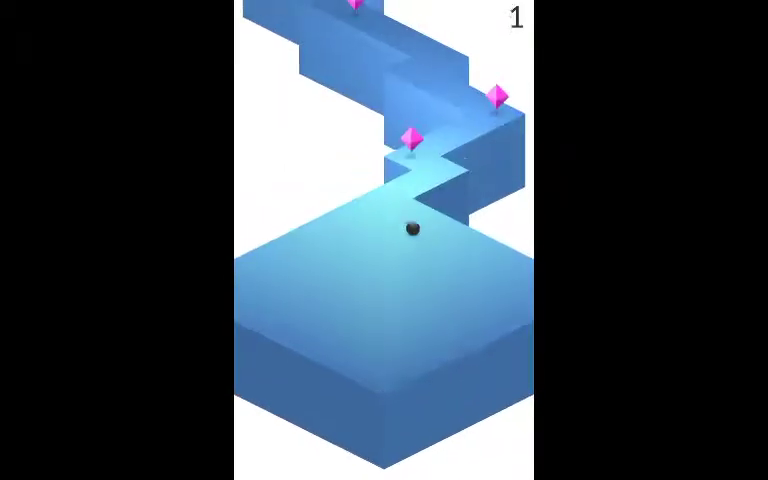
{"action": "left_click", "coordinate": [384, 300]}
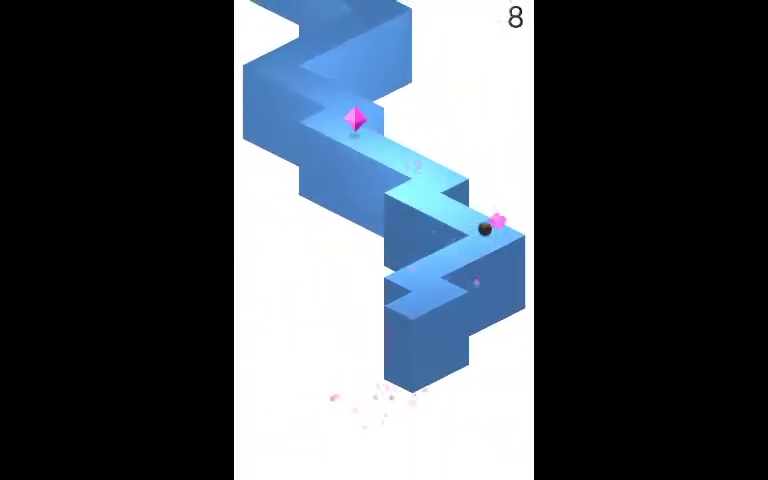
{"action": "left_click", "coordinate": [384, 300]}
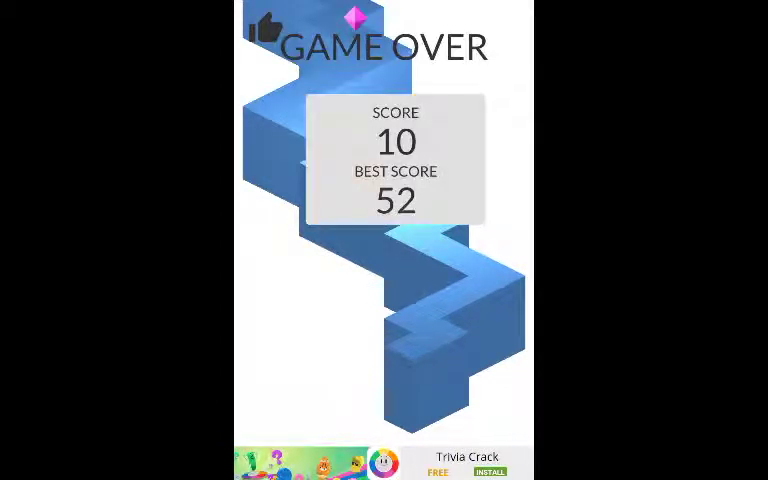
Play a longer run, turning at corners and collecting gems, scoring 37.
{"action": "left_click", "coordinate": [384, 266]}
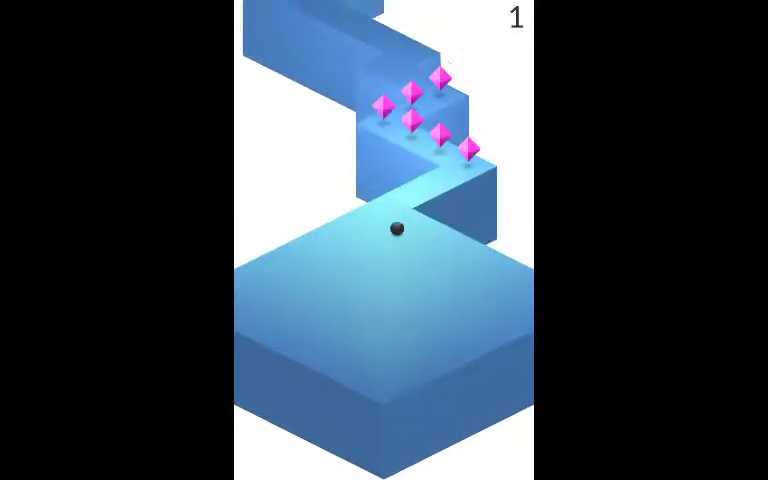
{"action": "left_click", "coordinate": [384, 300]}
{"action": "left_click", "coordinate": [384, 300]}
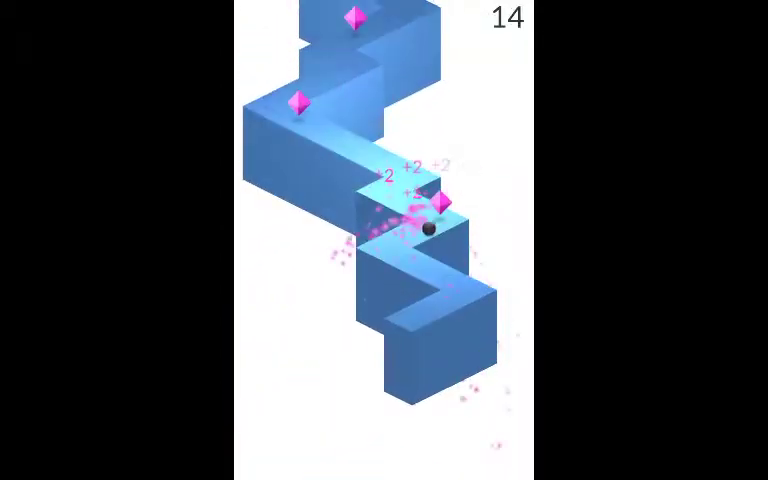
{"action": "left_click", "coordinate": [384, 300]}
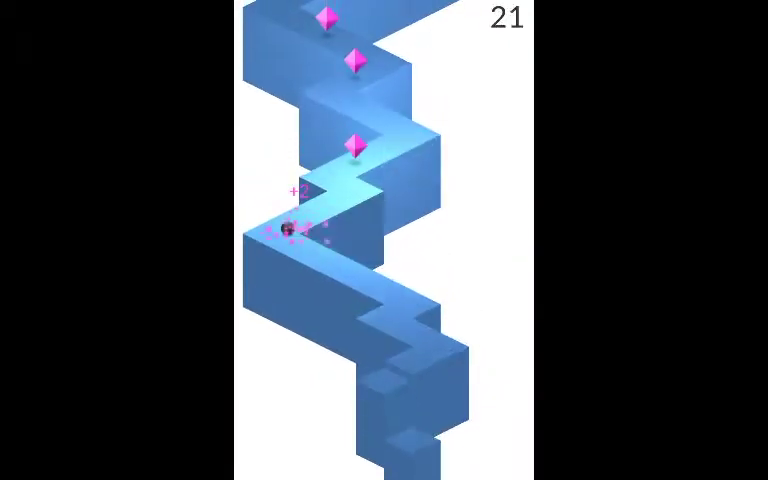
{"action": "left_click", "coordinate": [384, 300]}
{"action": "left_click", "coordinate": [384, 300]}
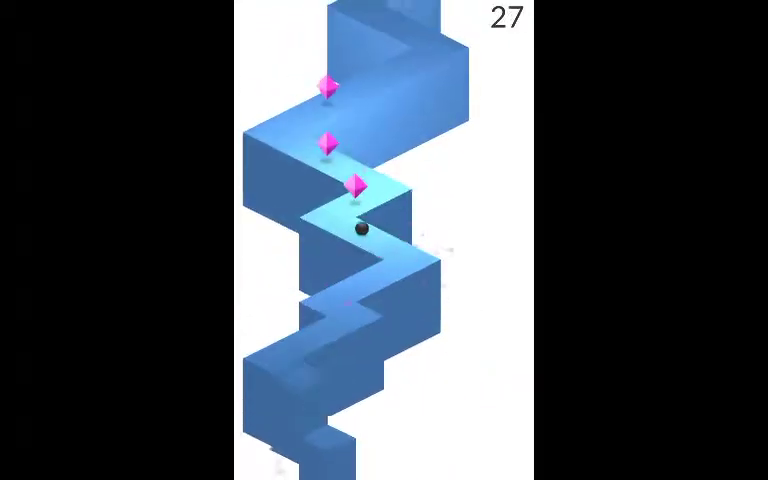
{"action": "left_click", "coordinate": [384, 300]}
{"action": "left_click", "coordinate": [384, 300]}
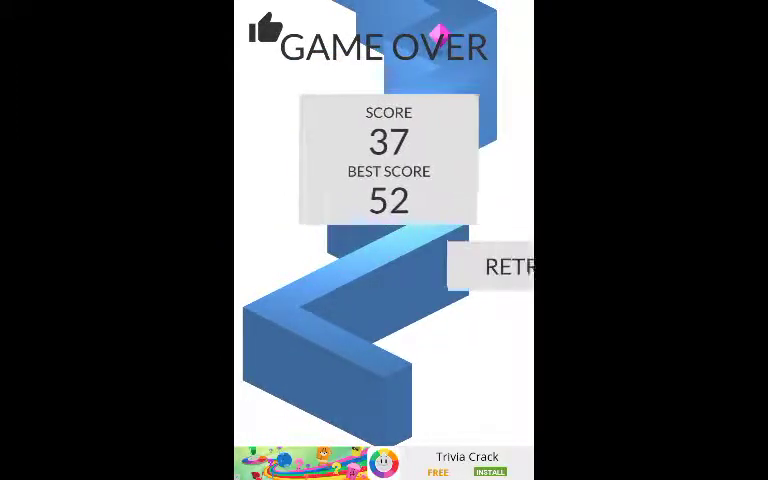
Play one more run after the 37 game-over, then close the full-screen ad.
{"action": "left_click", "coordinate": [384, 266]}
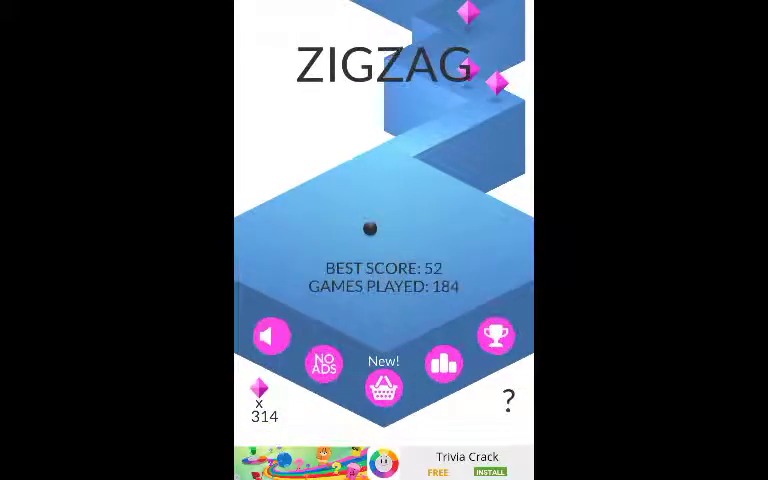
{"action": "left_click", "coordinate": [384, 300]}
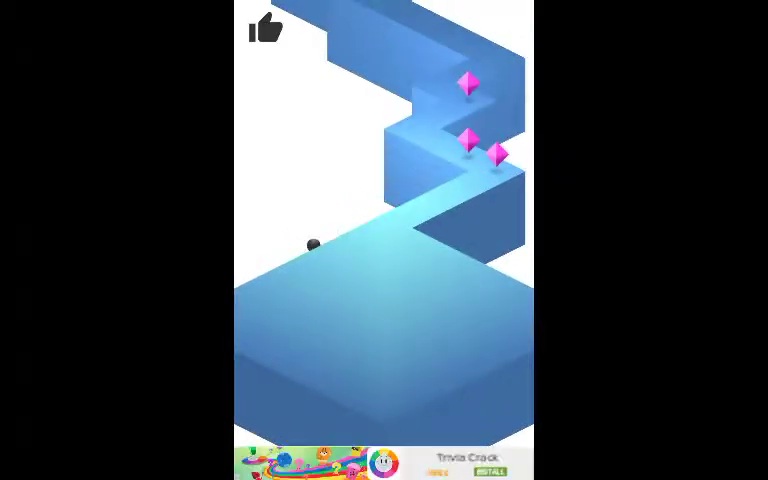
{"action": "left_click", "coordinate": [384, 266]}
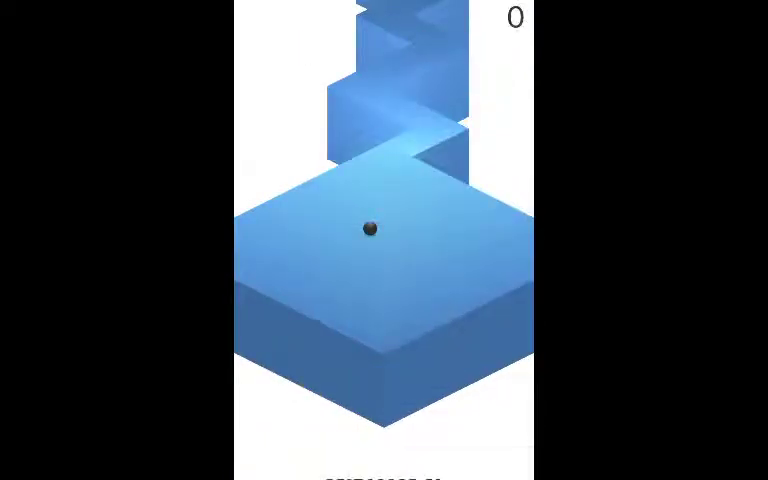
{"action": "left_click", "coordinate": [384, 300]}
{"action": "left_click", "coordinate": [384, 300]}
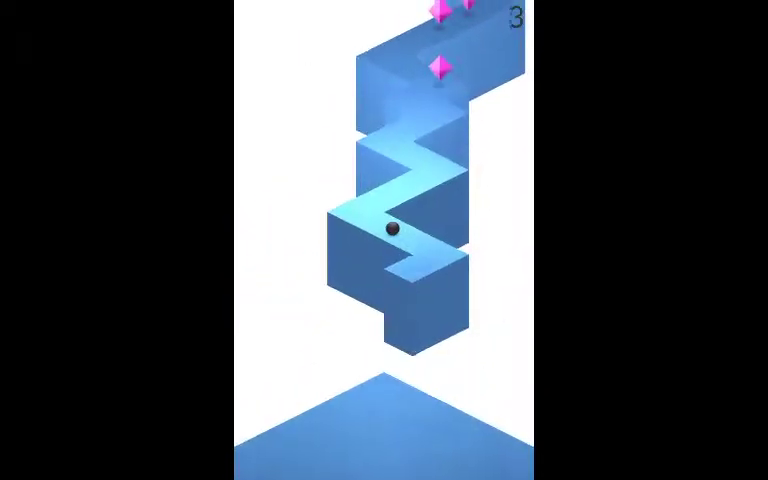
{"action": "left_click", "coordinate": [384, 300]}
{"action": "left_click", "coordinate": [384, 300]}
{"action": "left_click", "coordinate": [384, 300]}
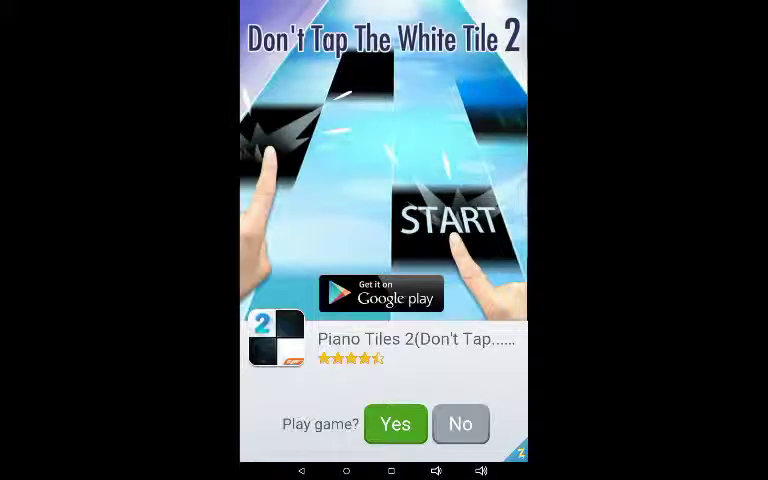
{"action": "left_click", "coordinate": [391, 470]}
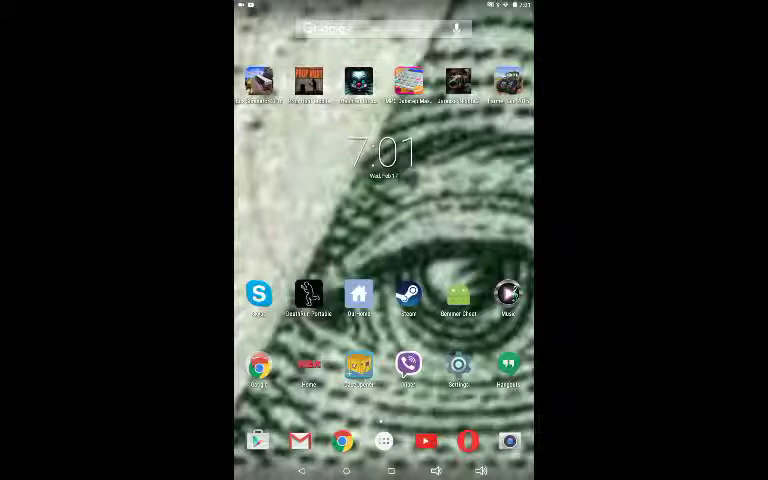
Swipe the home screen over to the app icon page.
{"action": "mouse_move", "coordinate": [480, 260]}
{"action": "left_mouse_down"}
{"action": "mouse_move", "coordinate": [300, 260]}
{"action": "mouse_move", "coordinate": [480, 260]}
{"action": "left_mouse_up"}
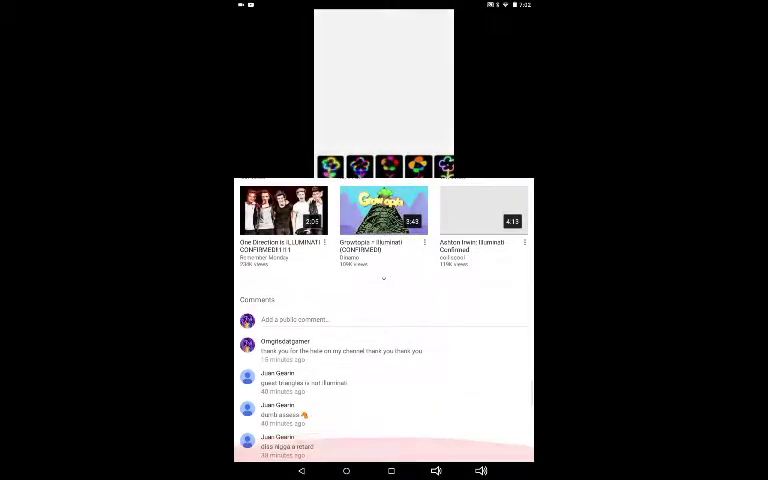
{"action": "scroll", "coordinate": [384, 320], "scroll_direction": "up", "scroll_amount": 1}
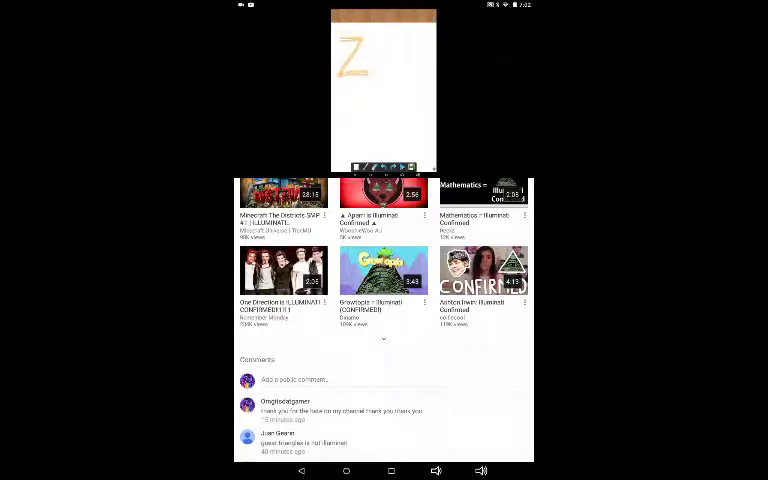
{"action": "scroll", "coordinate": [383, 320], "scroll_direction": "up", "scroll_amount": 1}
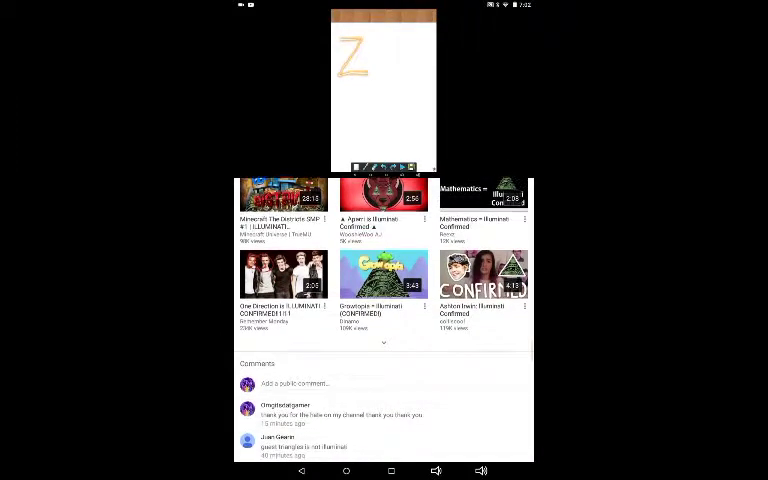
{"action": "scroll", "coordinate": [383, 320], "scroll_direction": "down", "scroll_amount": 1}
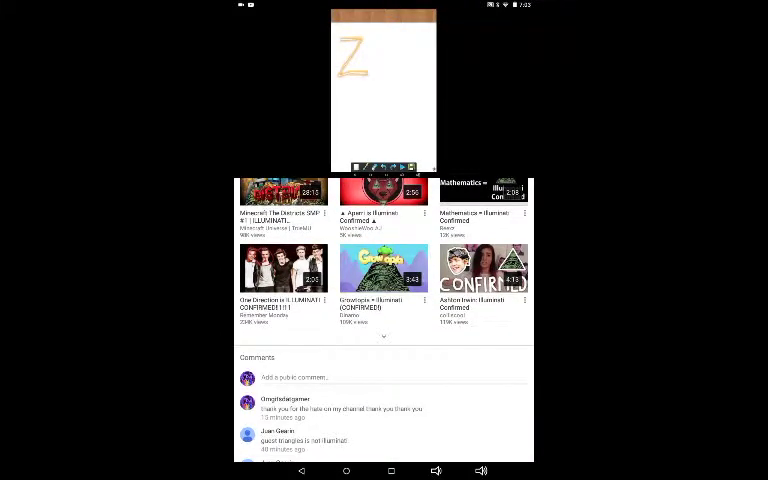
{"action": "scroll", "coordinate": [383, 320], "scroll_direction": "up", "scroll_amount": 2}
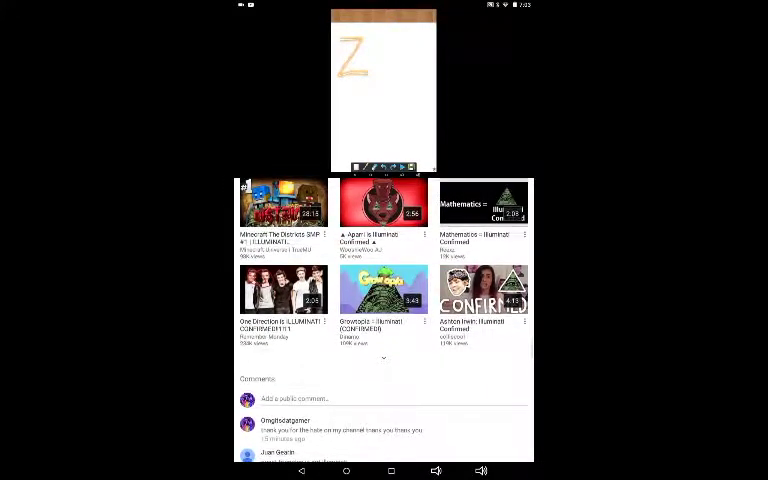
{"action": "scroll", "coordinate": [383, 320], "scroll_direction": "down", "scroll_amount": 1}
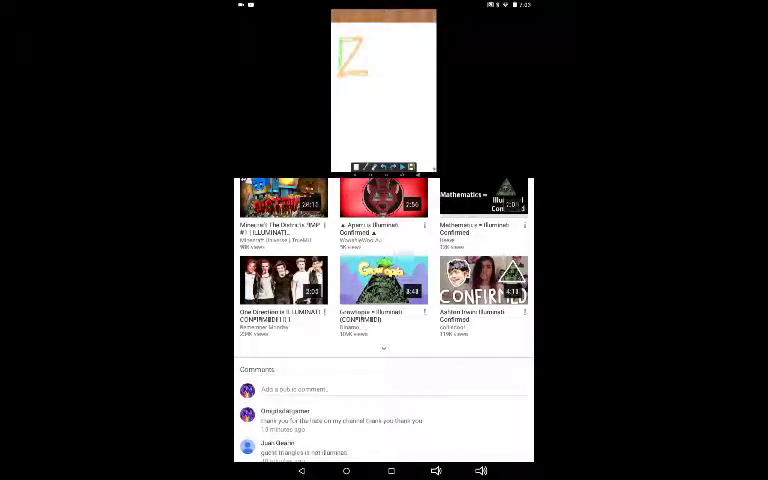
Swipe down from the top to show the screen-recorder controls.
{"action": "mouse_move", "coordinate": [383, 2]}
{"action": "left_mouse_down"}
{"action": "mouse_move", "coordinate": [383, 90]}
{"action": "mouse_move", "coordinate": [320, 72]}
{"action": "left_mouse_up"}
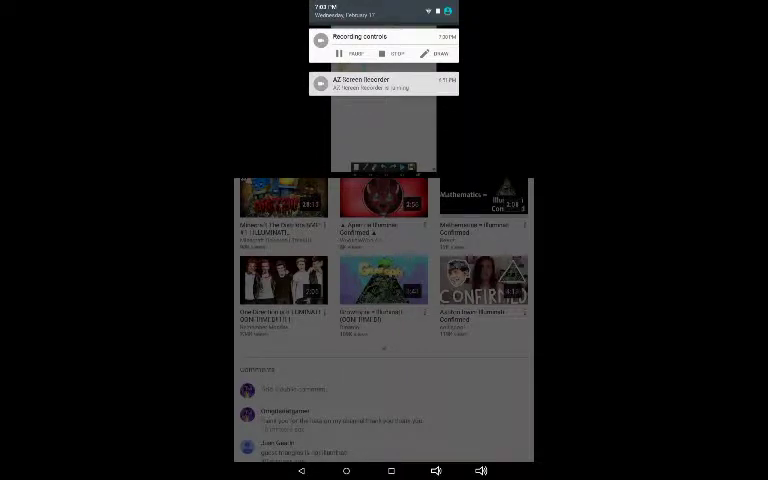